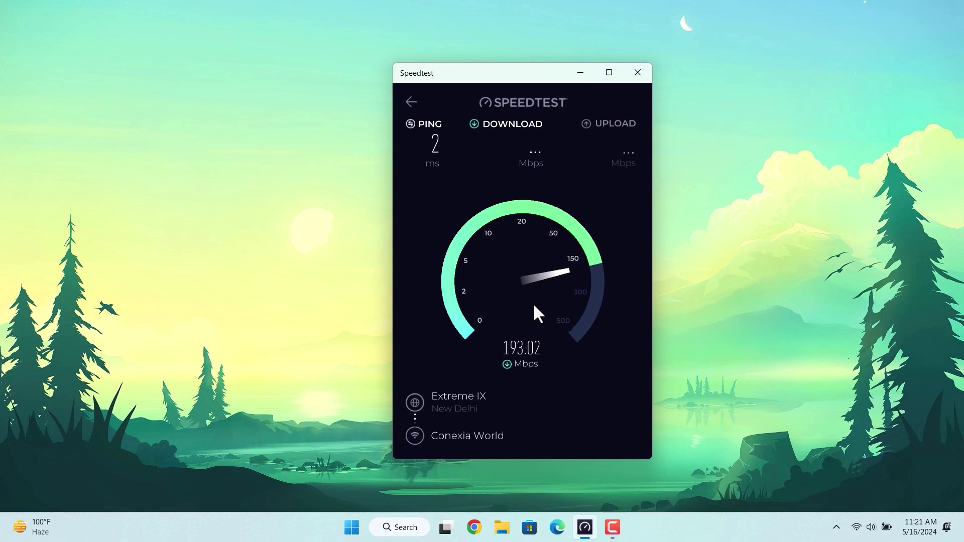
- Check the Wi-Fi connection in Quick Settings while the baseline test runs, then dismiss the panel
{"action": "left_click", "coordinate": [856, 528]}
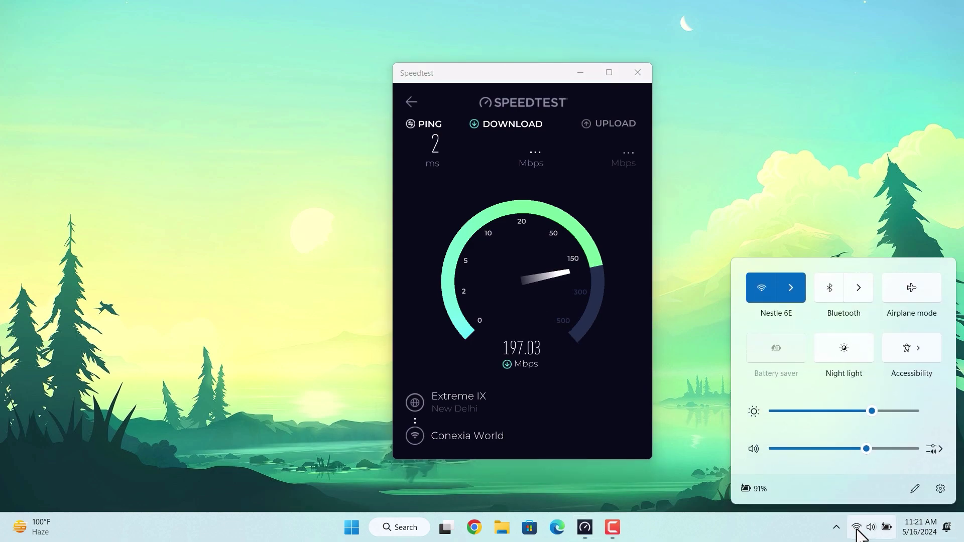
{"action": "left_click", "coordinate": [535, 331]}
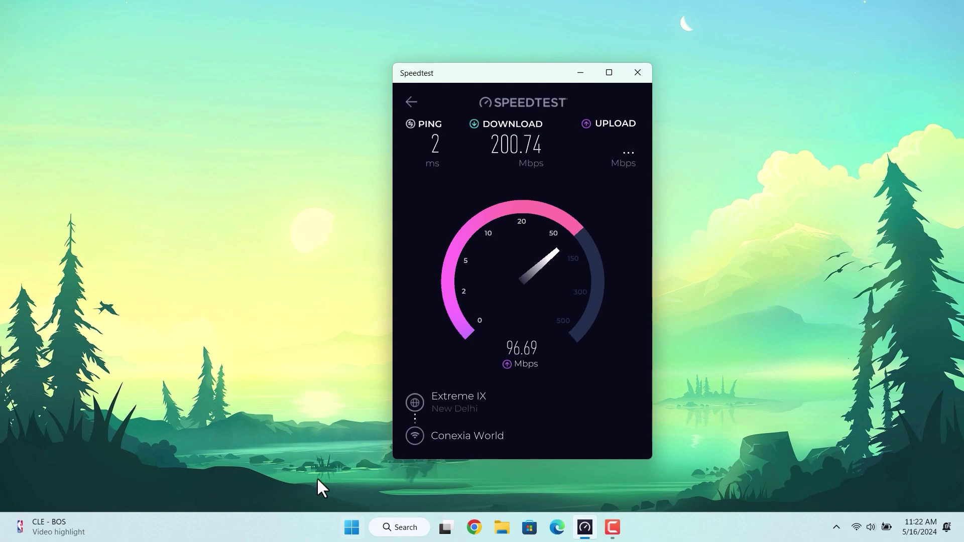
- Launch Device Manager by searching 'device' from the Start search
{"action": "left_click", "coordinate": [360, 524]}
{"action": "type", "text": "device"}
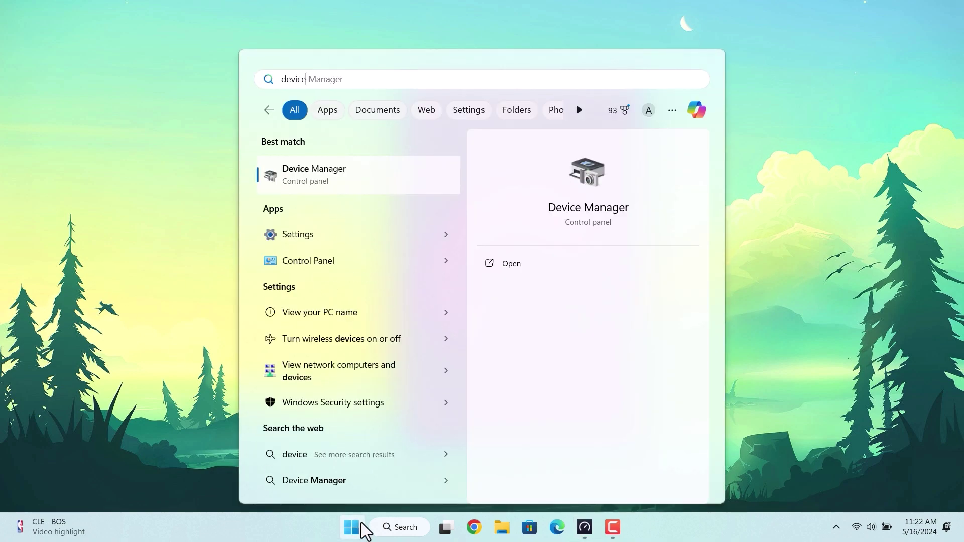
{"action": "key", "text": "Return"}
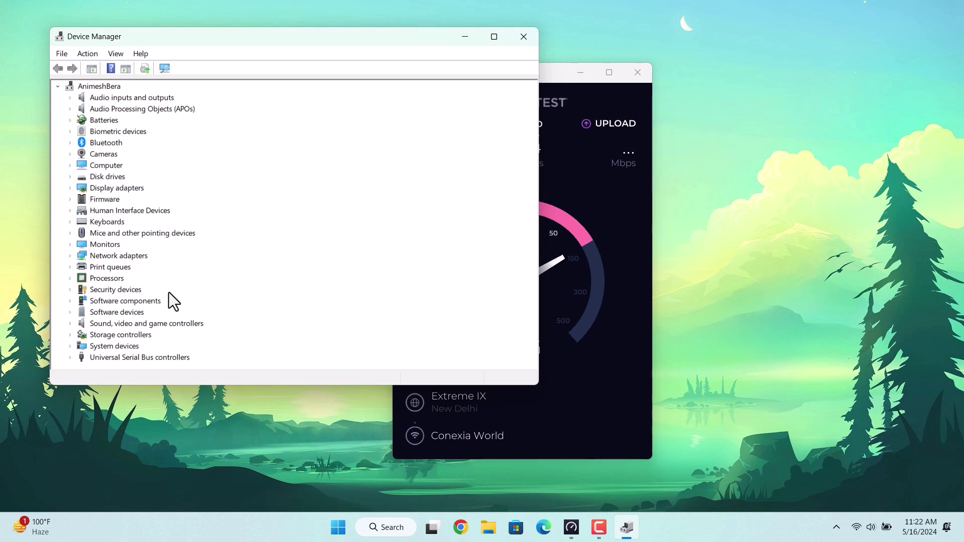
- Open Properties for the Intel(R) Wireless-AC 9461 under Network adapters
{"action": "left_click", "coordinate": [70, 257]}
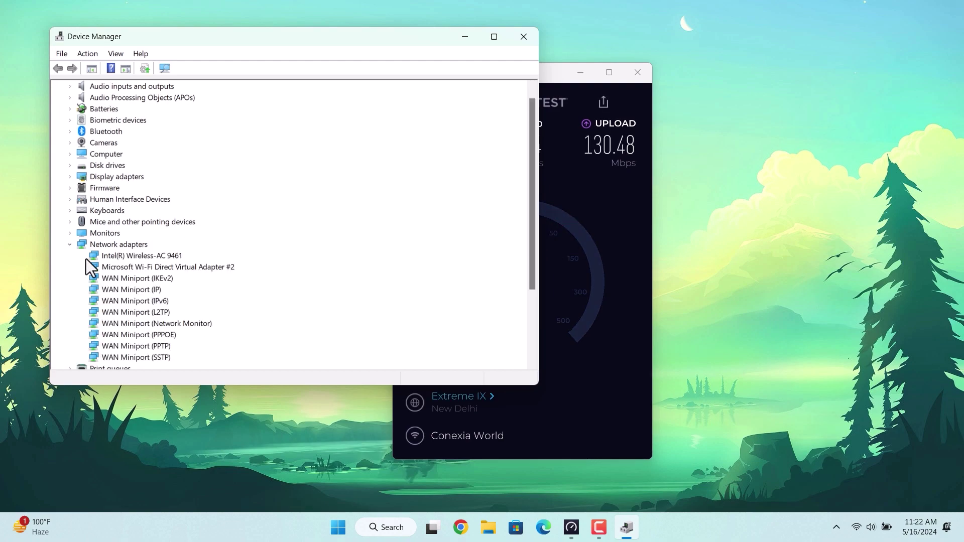
{"action": "right_click", "coordinate": [125, 258]}
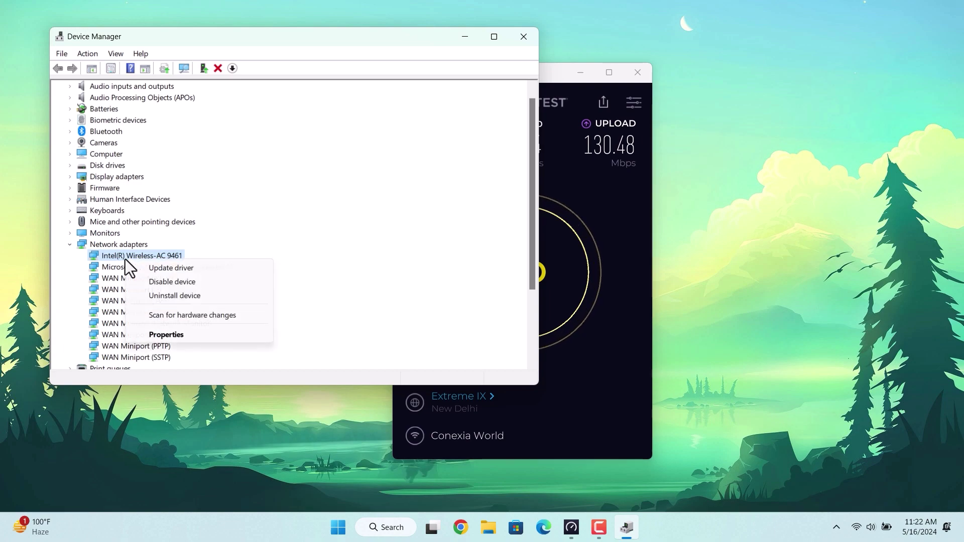
{"action": "left_click", "coordinate": [151, 334]}
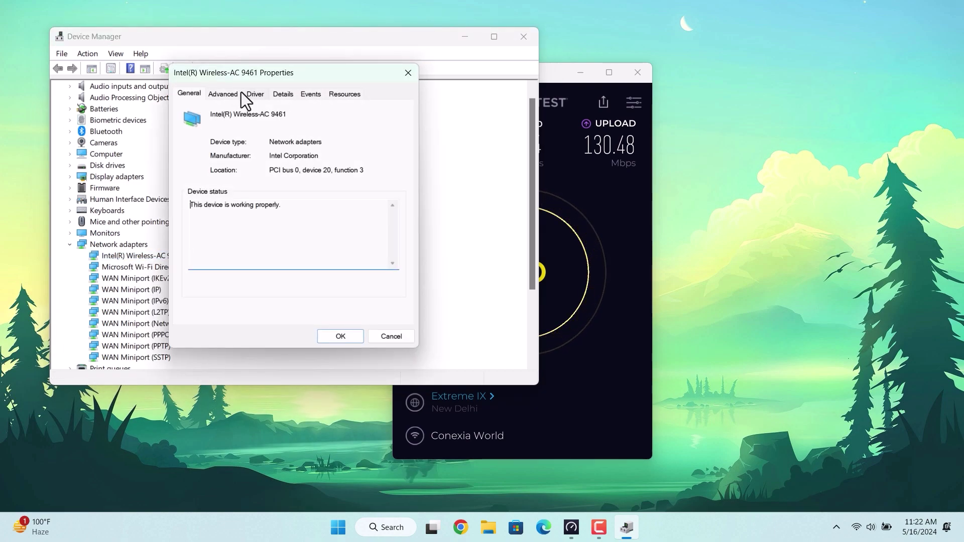
- Review the Advanced properties, keeping wireless mode, 5GHz channel width Auto and Fat Channel Intolerant disabled
{"action": "left_click", "coordinate": [240, 93]}
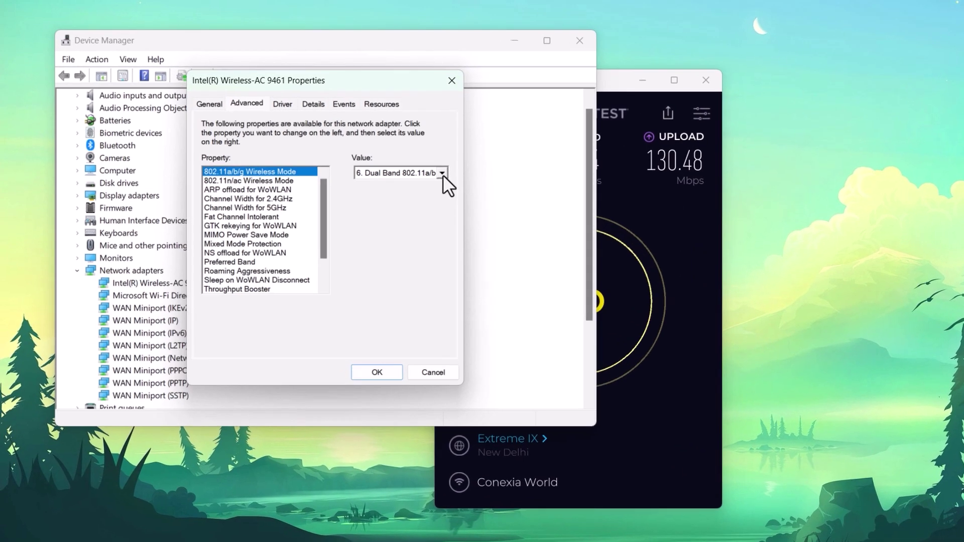
{"action": "left_click", "coordinate": [442, 173]}
{"action": "left_click", "coordinate": [442, 173]}
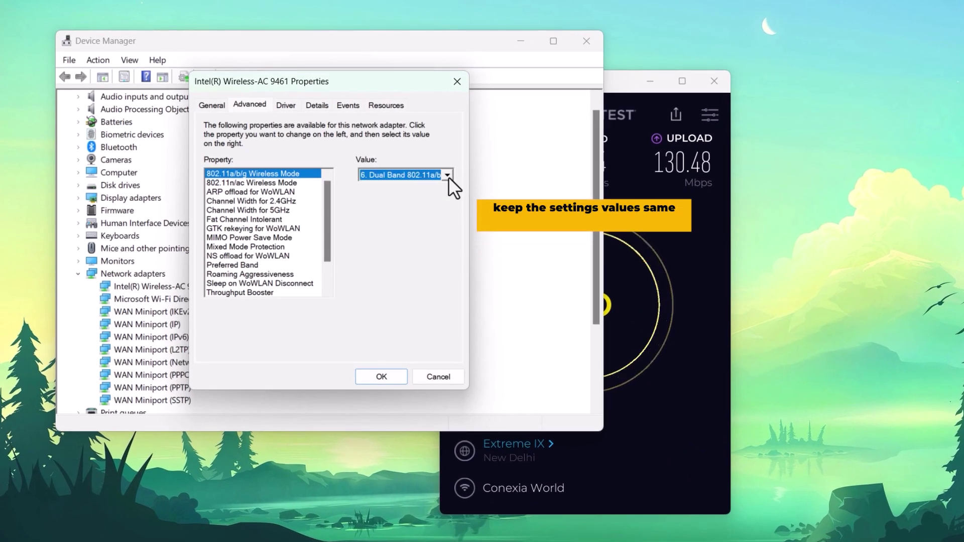
{"action": "left_click", "coordinate": [240, 183]}
{"action": "left_click", "coordinate": [239, 192]}
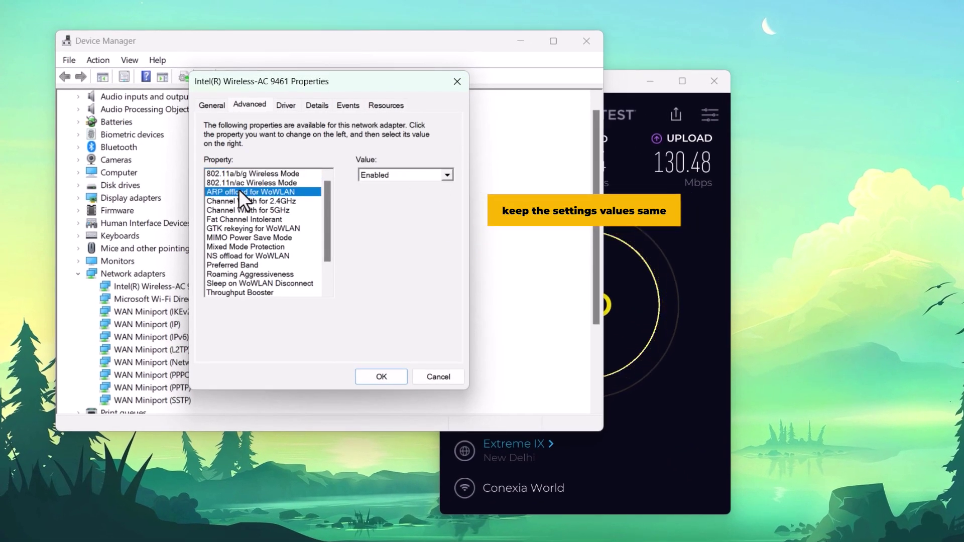
{"action": "left_click", "coordinate": [242, 201]}
{"action": "left_click", "coordinate": [244, 210]}
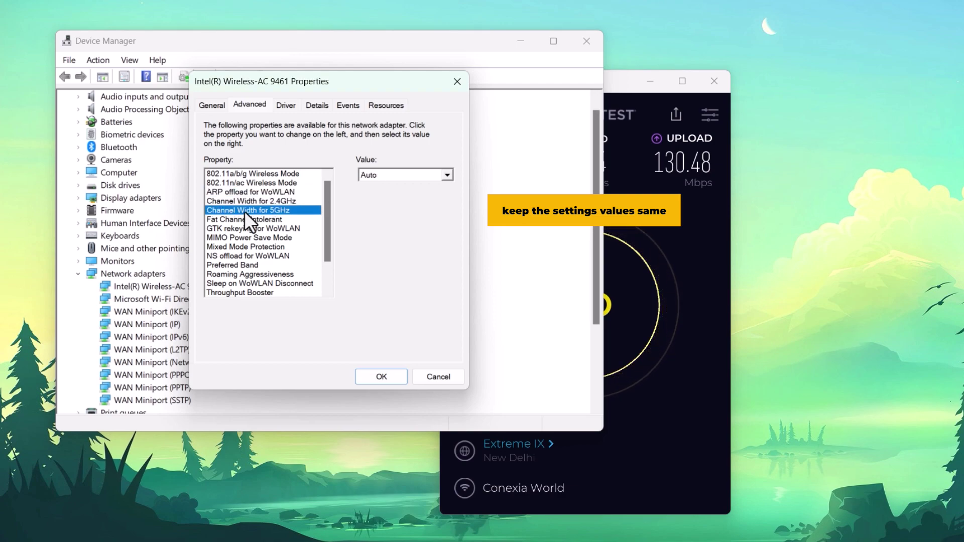
{"action": "left_click", "coordinate": [447, 175]}
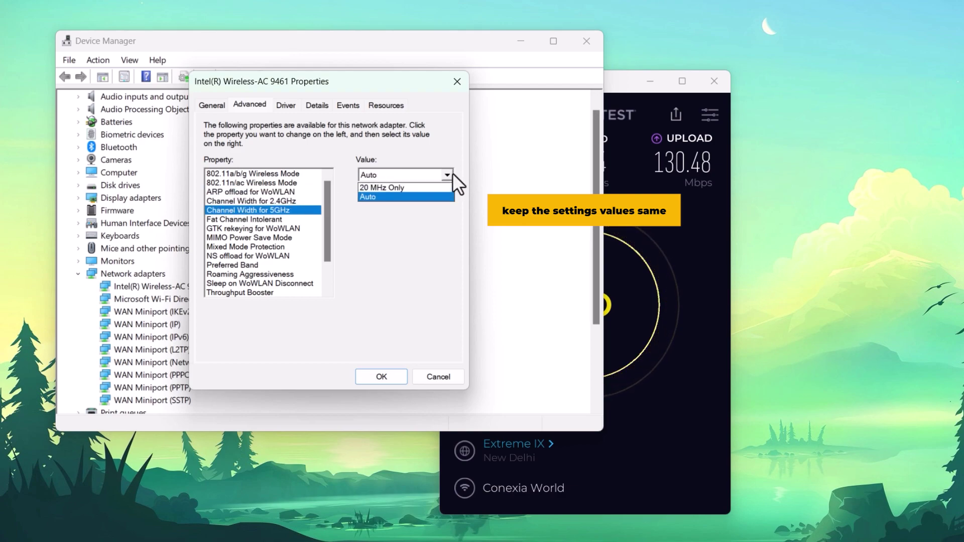
{"action": "left_click", "coordinate": [451, 177]}
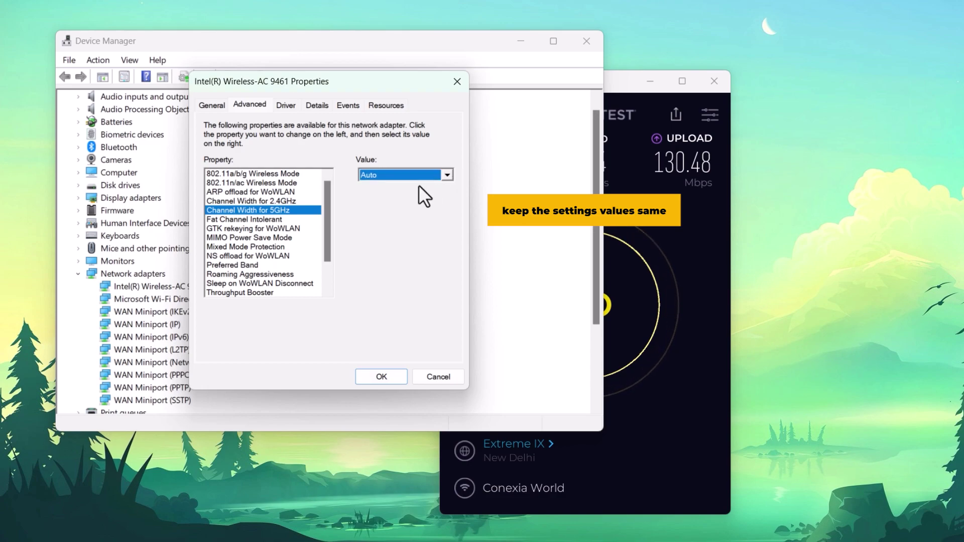
{"action": "left_click", "coordinate": [301, 218]}
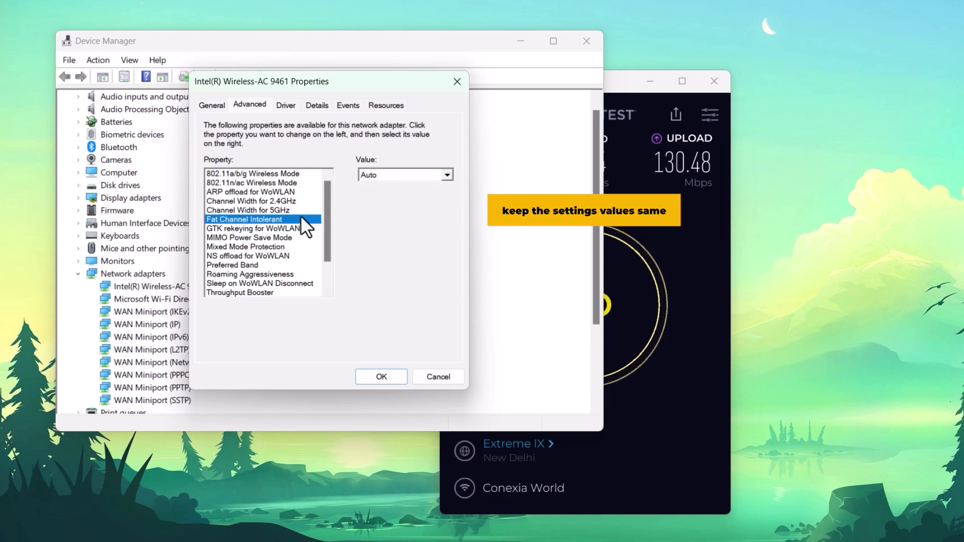
{"action": "left_click", "coordinate": [448, 176]}
{"action": "left_click", "coordinate": [446, 177]}
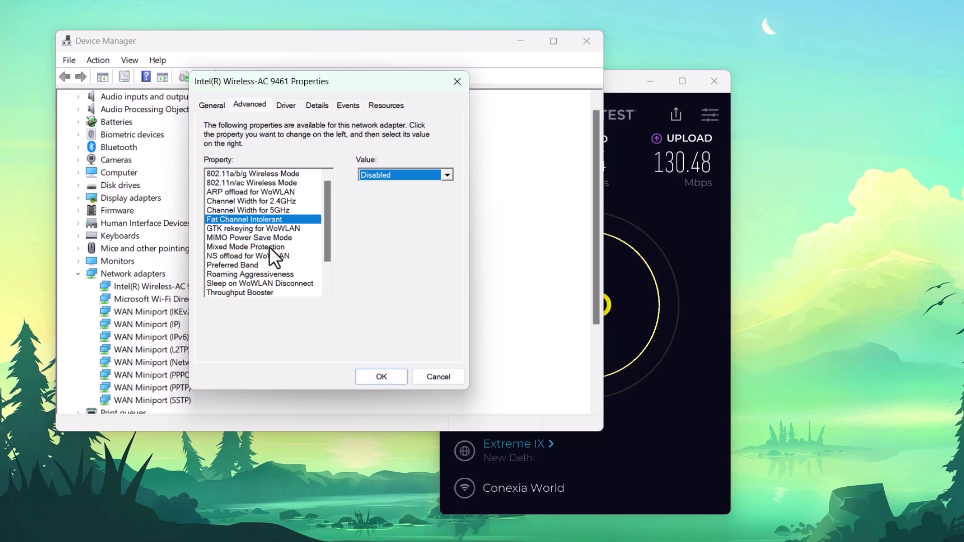
- Check Preferred Band, then set Roaming Aggressiveness to 1. Lowest
{"action": "left_click", "coordinate": [262, 265]}
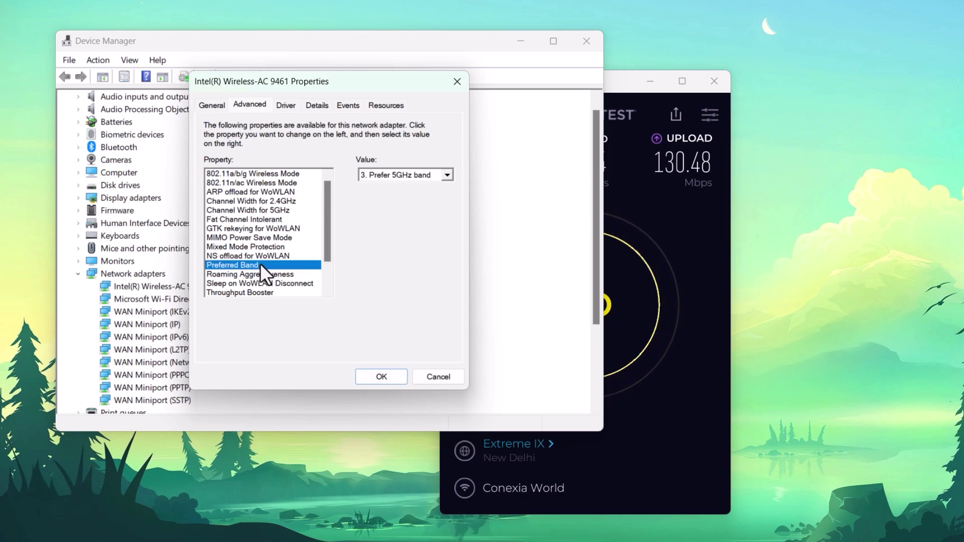
{"action": "left_click", "coordinate": [263, 271]}
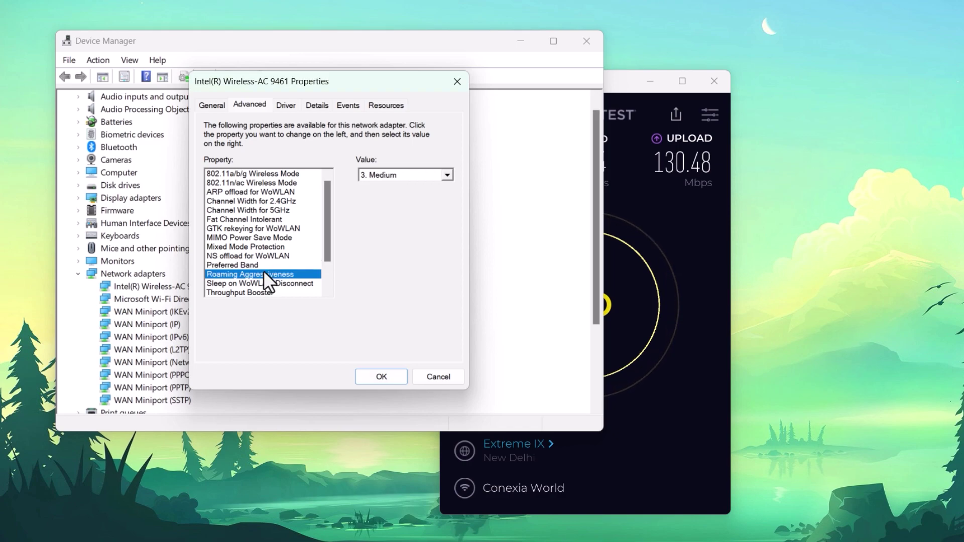
{"action": "left_click", "coordinate": [451, 174]}
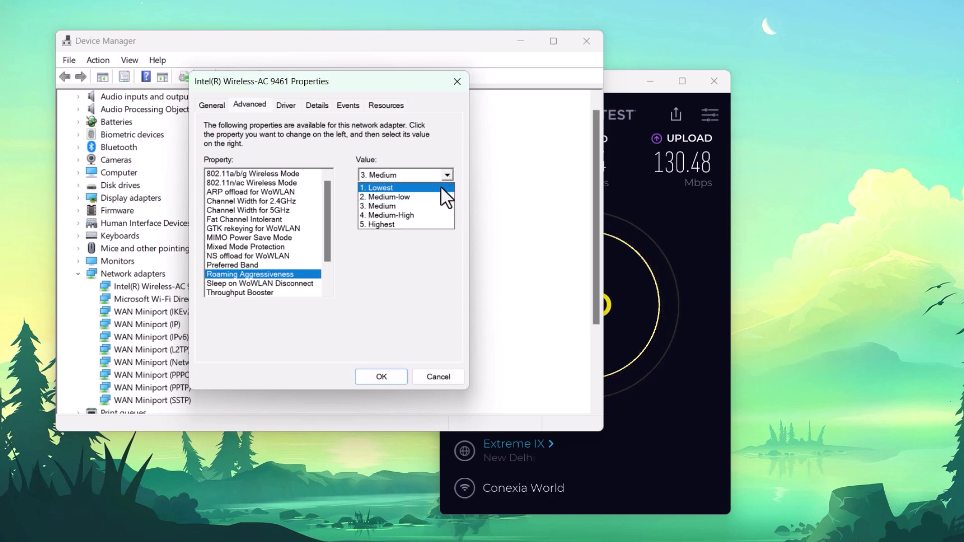
{"action": "left_click", "coordinate": [440, 185]}
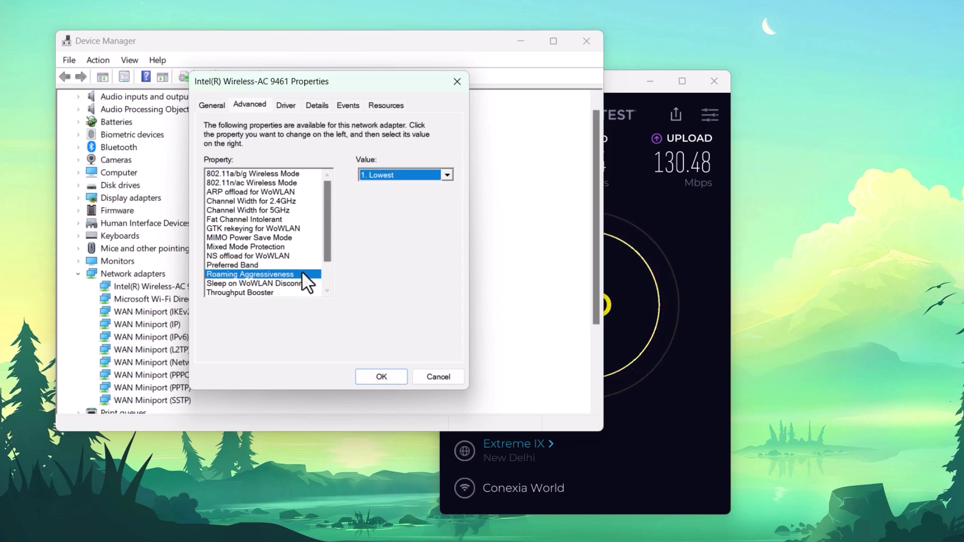
- Keep Throughput Booster enabled and Transmit Power at 5. Highest
{"action": "scroll", "coordinate": [302, 271], "scroll_direction": "down", "scroll_amount": 1}
{"action": "left_click", "coordinate": [298, 265]}
{"action": "left_click", "coordinate": [443, 177]}
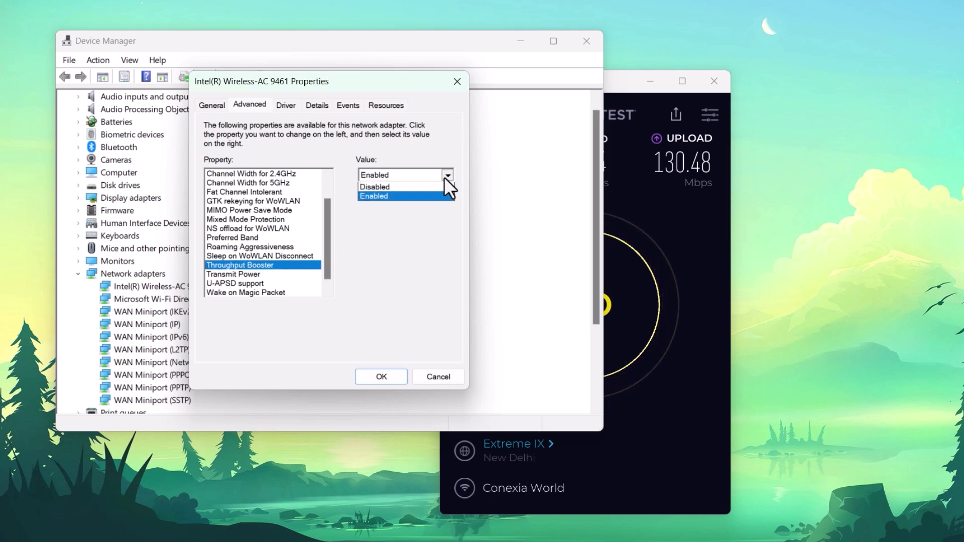
{"action": "left_click", "coordinate": [443, 177]}
{"action": "left_click", "coordinate": [249, 275]}
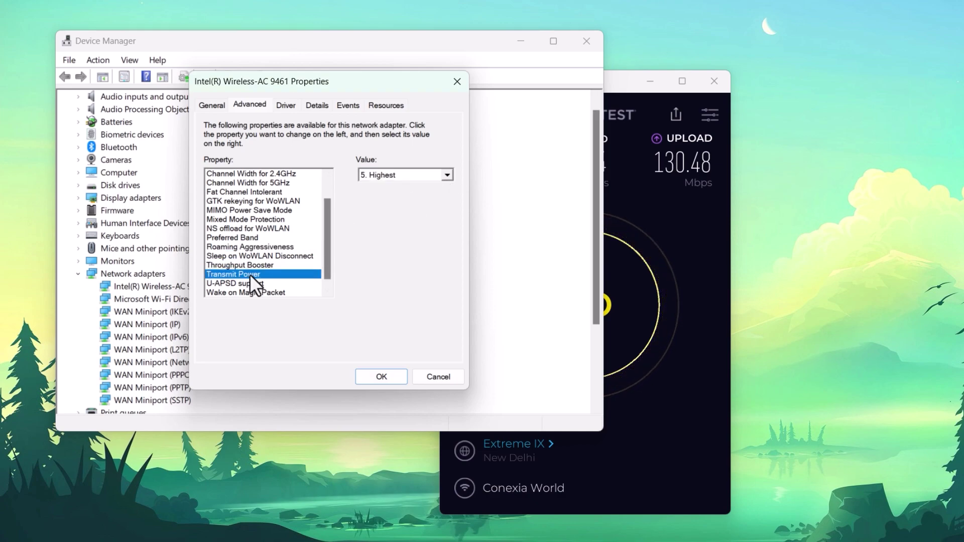
{"action": "left_click", "coordinate": [446, 179]}
{"action": "left_click", "coordinate": [444, 178]}
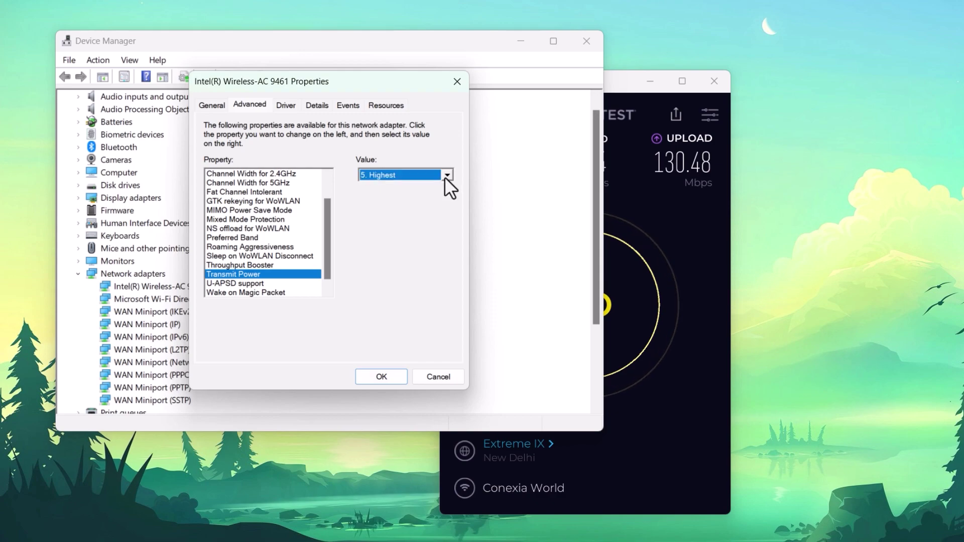
- Review the Wake on Magic Packet and Wake on Pattern Match settings
{"action": "scroll", "coordinate": [280, 282], "scroll_direction": "down", "scroll_amount": 1}
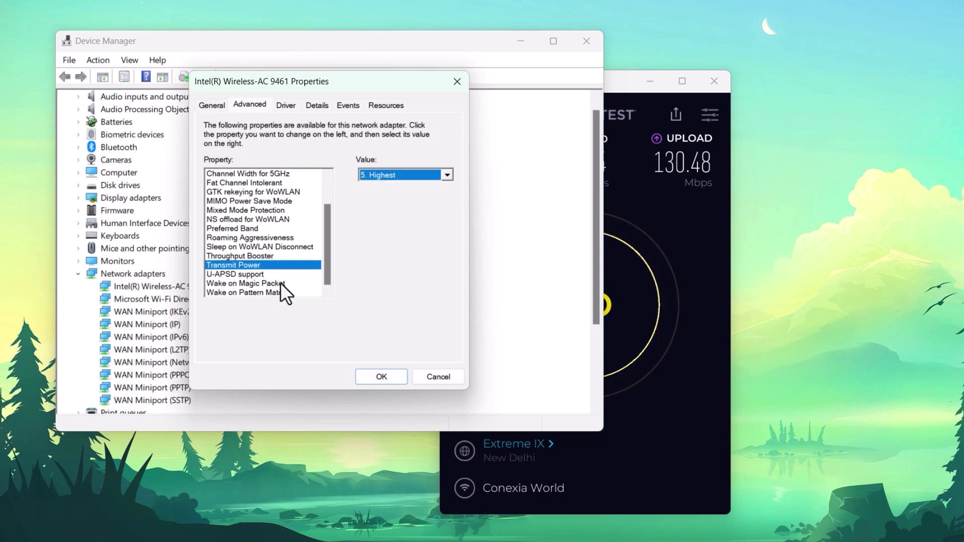
{"action": "left_click", "coordinate": [280, 282]}
{"action": "left_click", "coordinate": [277, 292]}
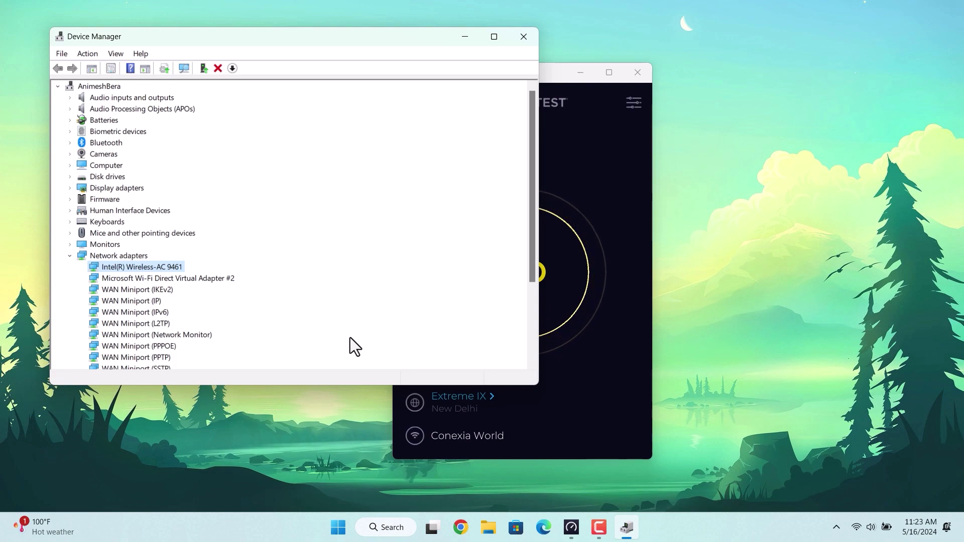
- Close Device Manager and load the router admin page at 192.168.0.1 in Chrome
{"action": "left_click", "coordinate": [514, 44]}
{"action": "left_click_drag", "start_coordinate": [510, 78], "coordinate": [493, 71]}
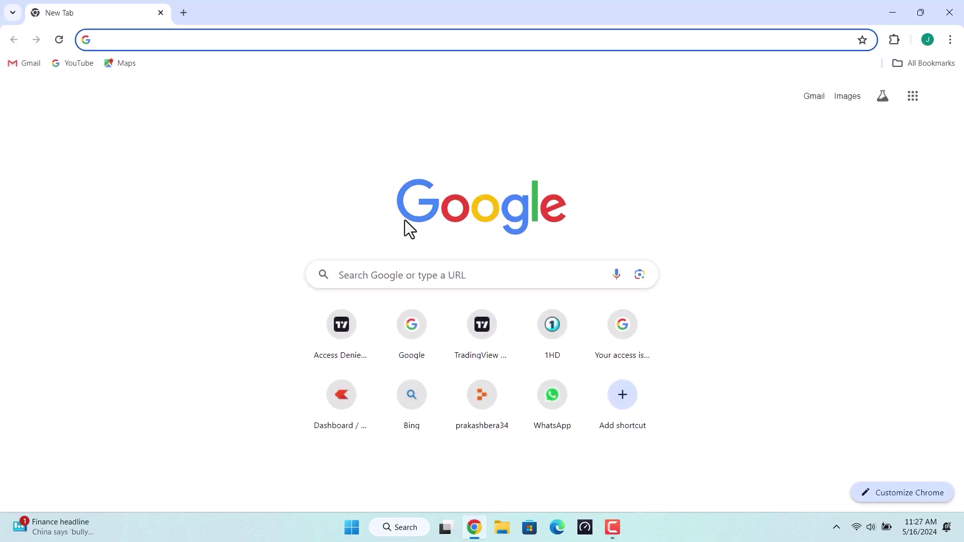
{"action": "type", "text": "19"}
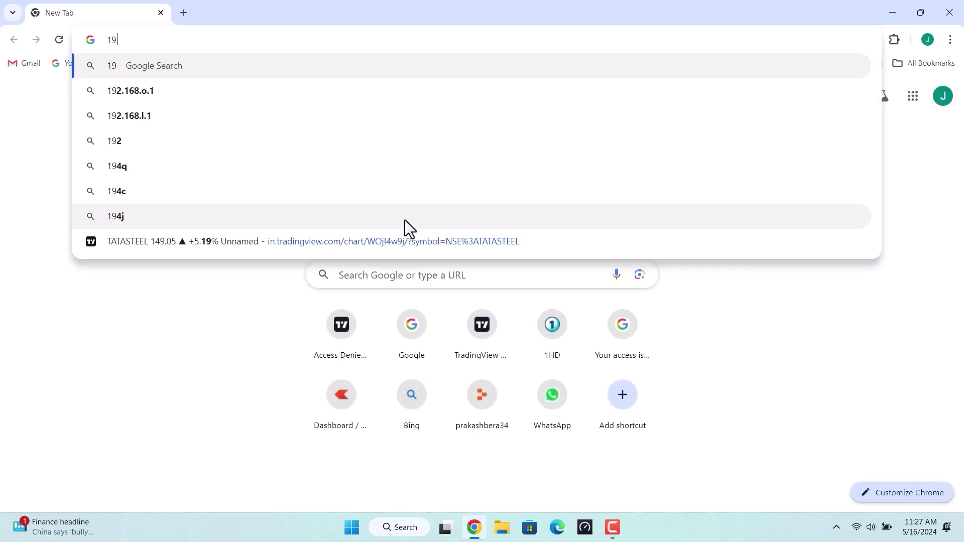
{"action": "type", "text": "2.168"}
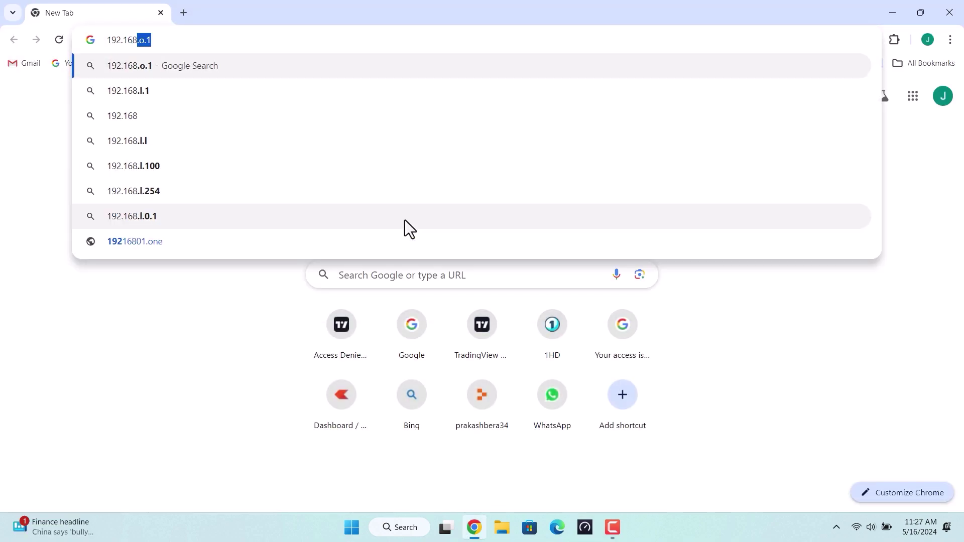
{"action": "type", "text": ".0.1"}
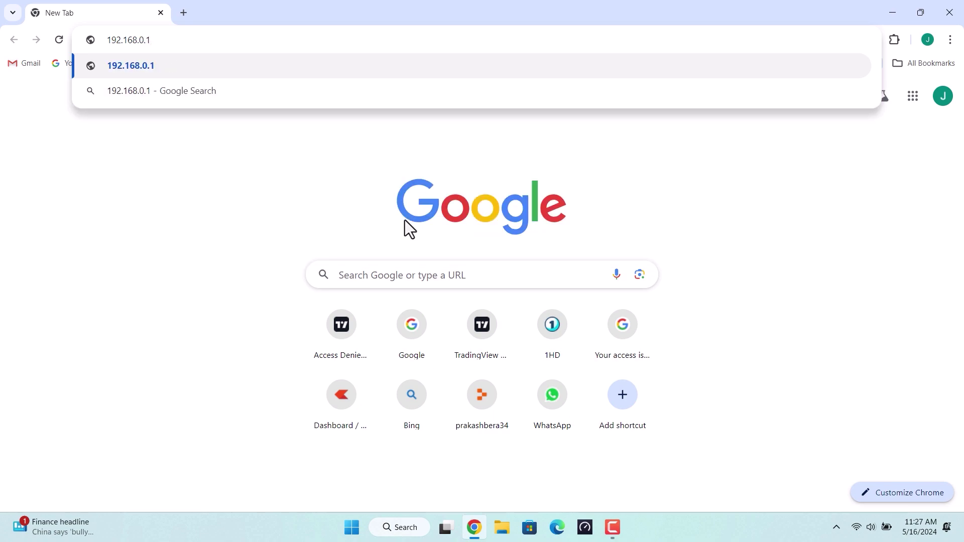
{"action": "key", "text": "Return"}
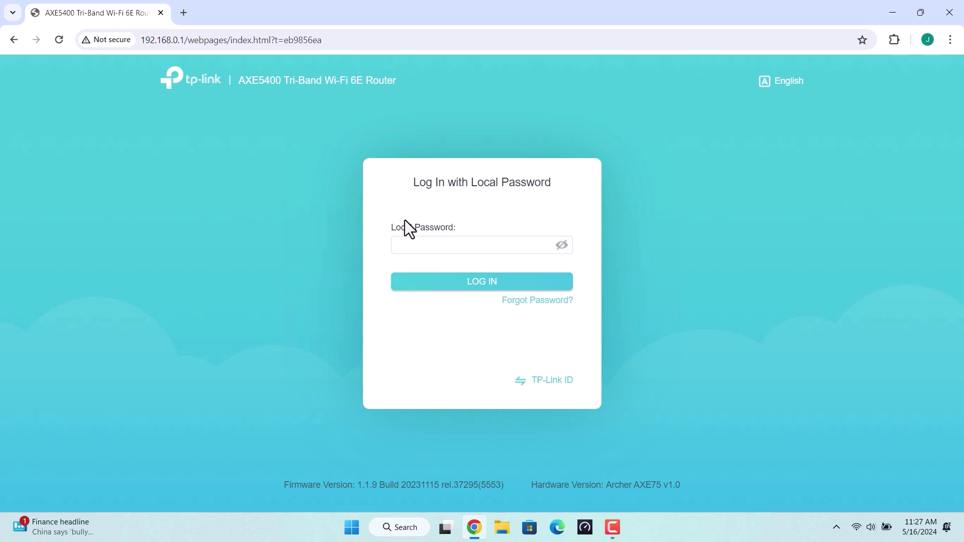
- Log into the router admin with the local password and dismiss Chrome's breach warning
{"action": "left_click", "coordinate": [405, 220]}
{"action": "type", "text": "aa"}
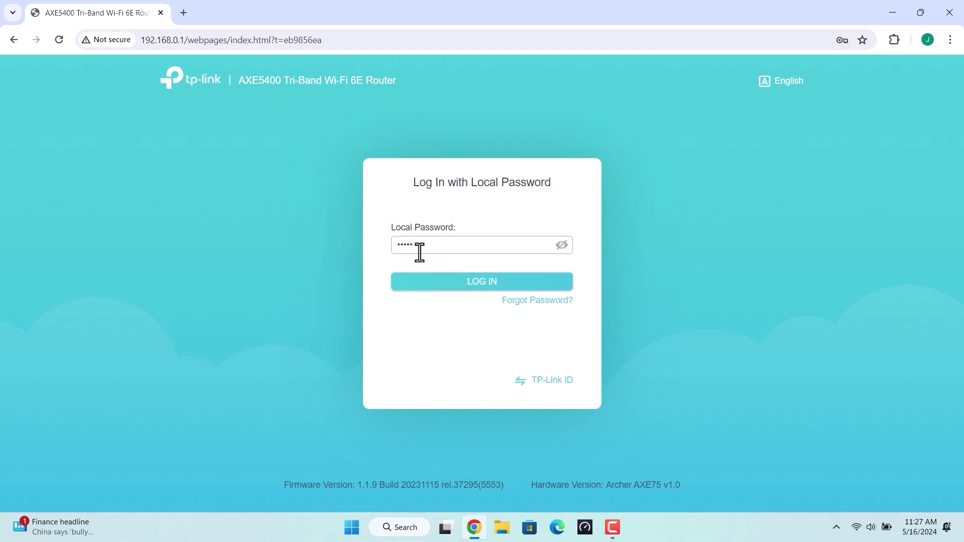
{"action": "key", "text": "Return"}
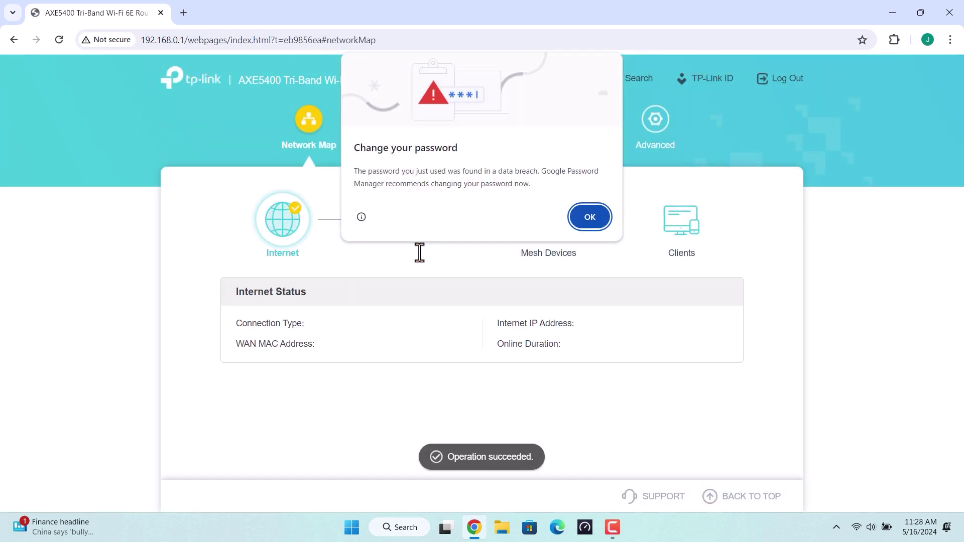
{"action": "left_click", "coordinate": [605, 212]}
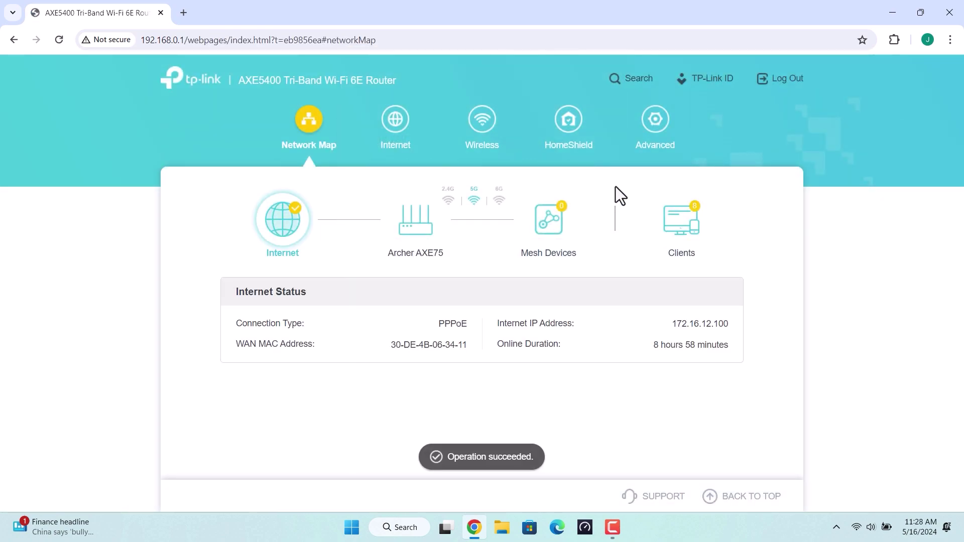
- Go to the router's Advanced > Network > Internet settings page
{"action": "left_click", "coordinate": [654, 131]}
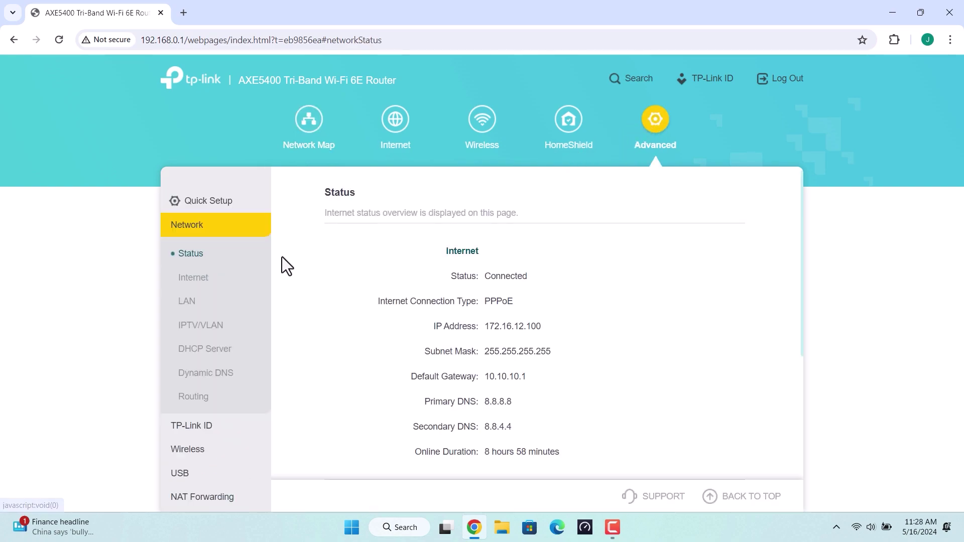
{"action": "left_click", "coordinate": [201, 288]}
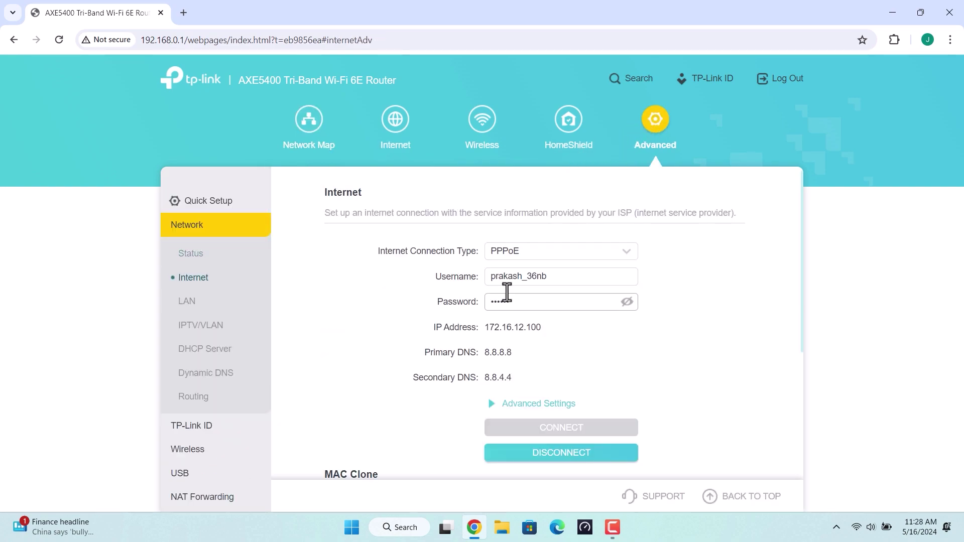
{"action": "scroll", "coordinate": [507, 291], "scroll_direction": "down", "scroll_amount": 1}
{"action": "scroll", "coordinate": [507, 292], "scroll_direction": "down", "scroll_amount": 1}
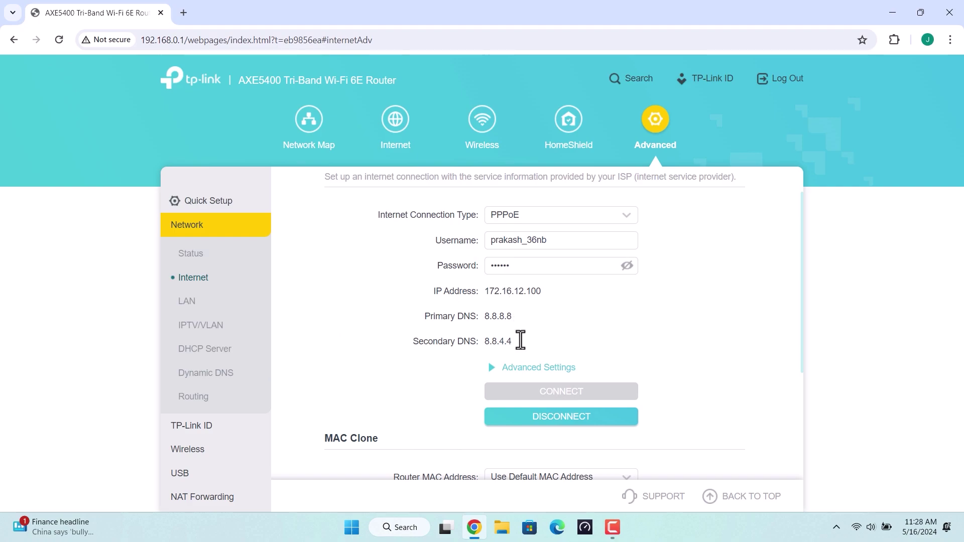
- Expand the advanced Internet options and keep getting the IP address from the ISP
{"action": "left_click", "coordinate": [527, 377]}
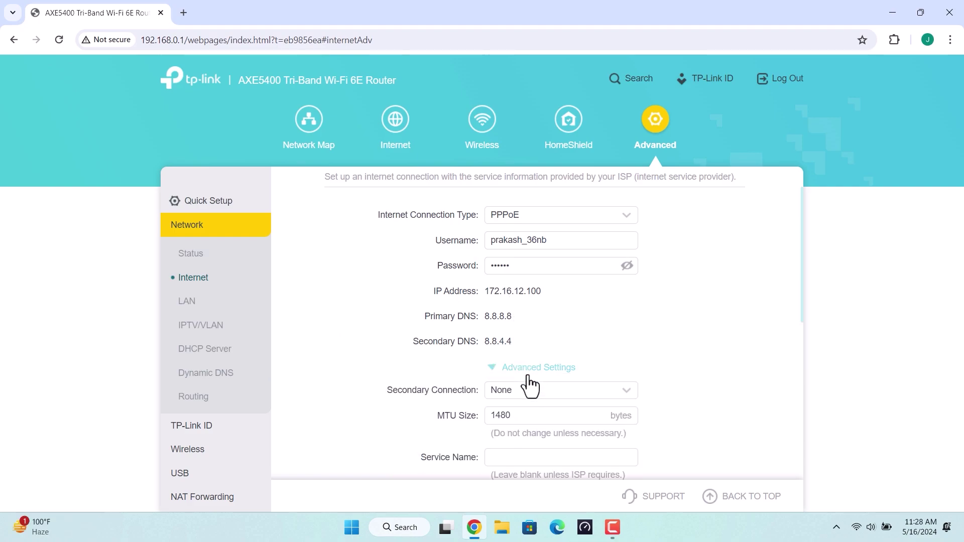
{"action": "scroll", "coordinate": [529, 386], "scroll_direction": "down", "scroll_amount": 2}
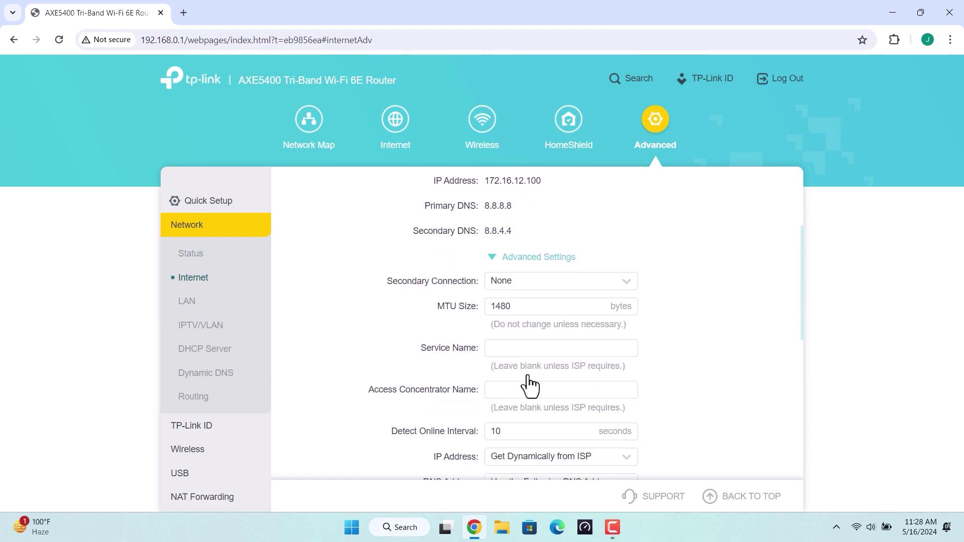
{"action": "scroll", "coordinate": [529, 387], "scroll_direction": "down", "scroll_amount": 1}
{"action": "scroll", "coordinate": [530, 386], "scroll_direction": "down", "scroll_amount": 1}
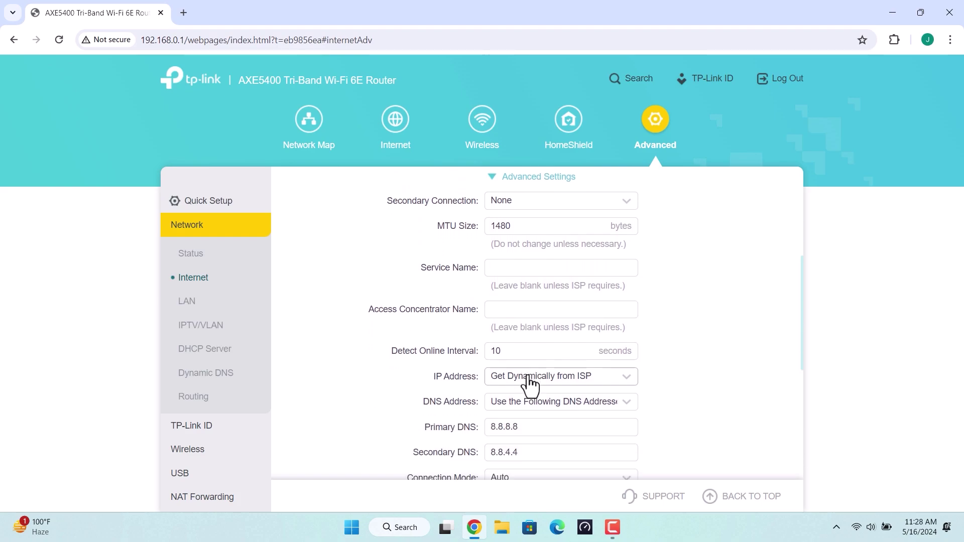
{"action": "scroll", "coordinate": [529, 386], "scroll_direction": "down", "scroll_amount": 1}
{"action": "scroll", "coordinate": [529, 382], "scroll_direction": "down", "scroll_amount": 1}
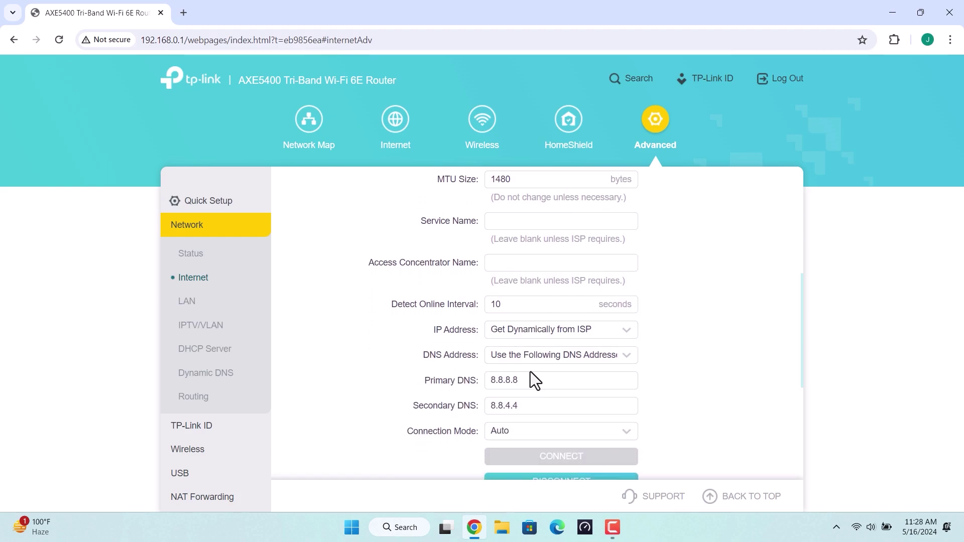
{"action": "left_click", "coordinate": [557, 332]}
{"action": "left_click", "coordinate": [558, 349]}
- Switch DNS to manual addresses 8.8.8.8 and 8.8.4.4, then close Chrome
{"action": "left_click", "coordinate": [560, 357]}
{"action": "left_click", "coordinate": [560, 362]}
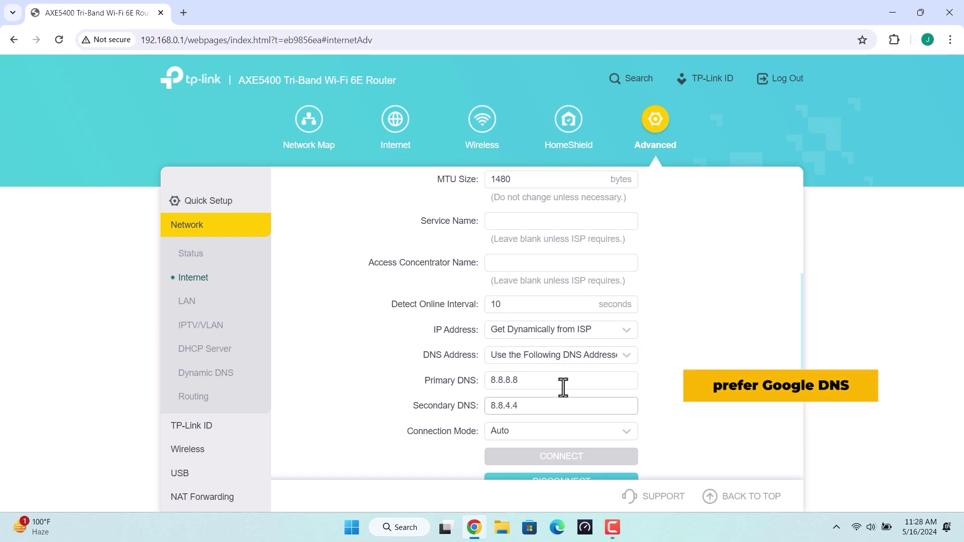
{"action": "scroll", "coordinate": [563, 387], "scroll_direction": "down", "scroll_amount": 3}
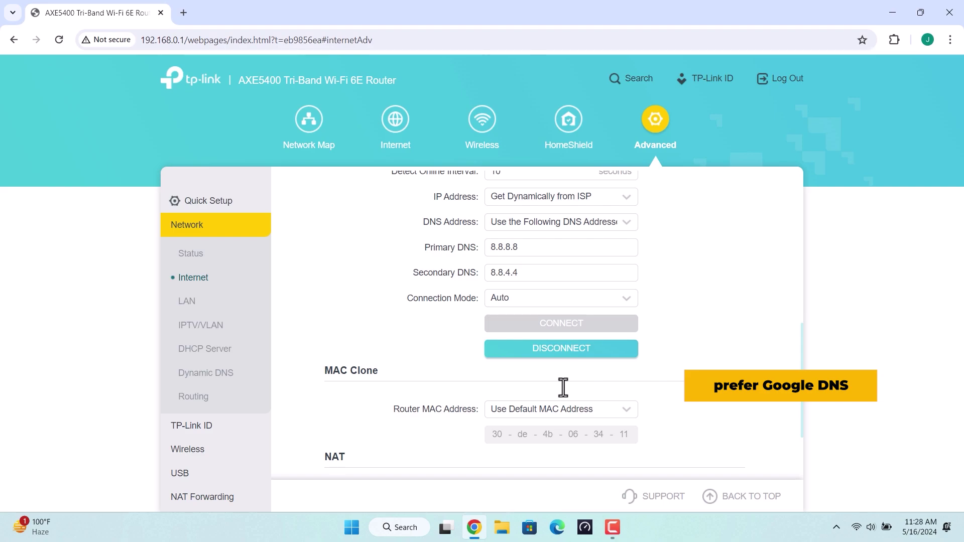
{"action": "scroll", "coordinate": [563, 387], "scroll_direction": "up", "scroll_amount": 3}
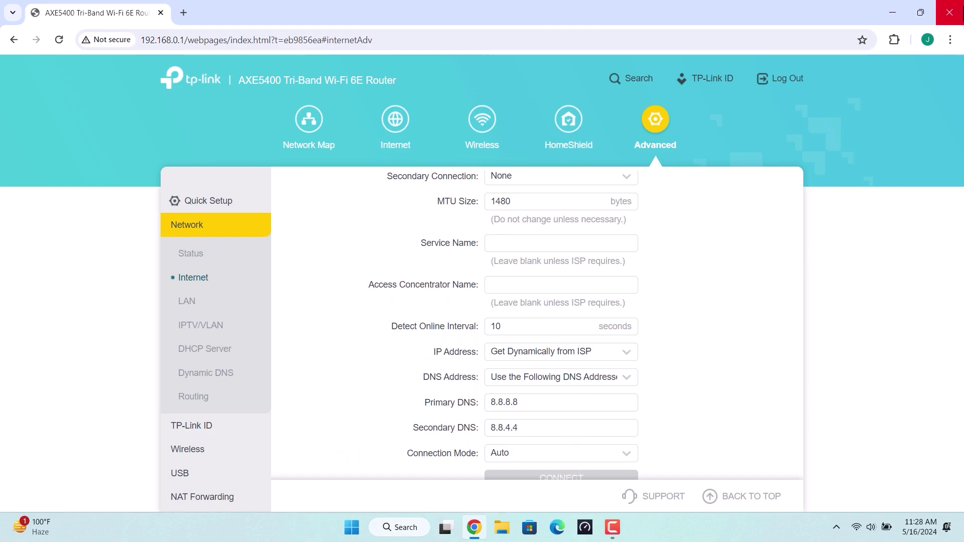
{"action": "left_click", "coordinate": [956, 13]}
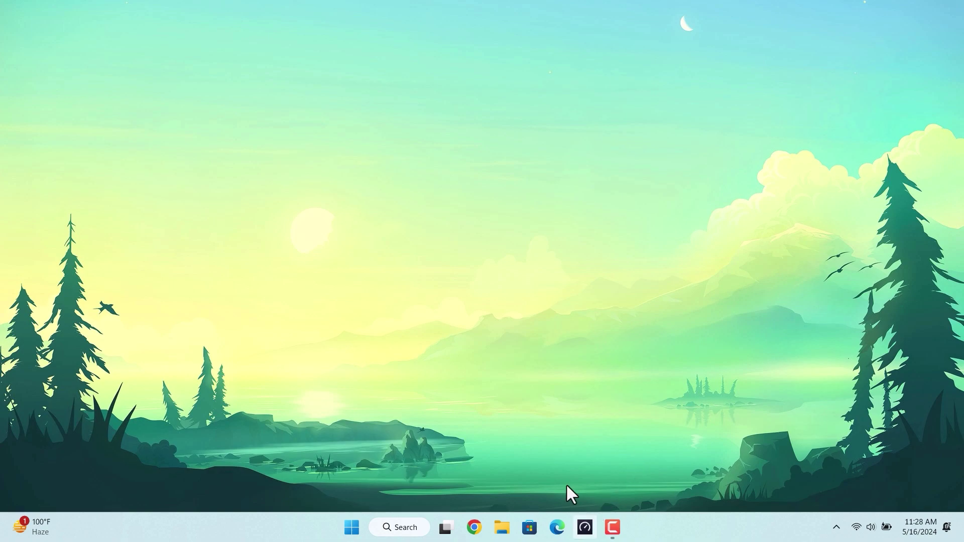
- Rerun Speedtest for a 2 ms ping and 208.35 Mbps download, then close it
{"action": "left_click", "coordinate": [582, 524]}
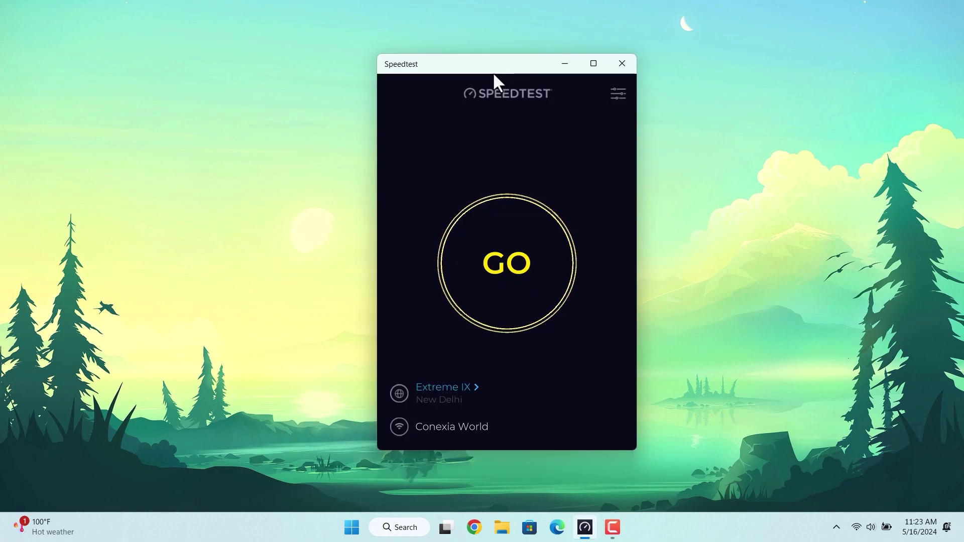
{"action": "left_click", "coordinate": [542, 226]}
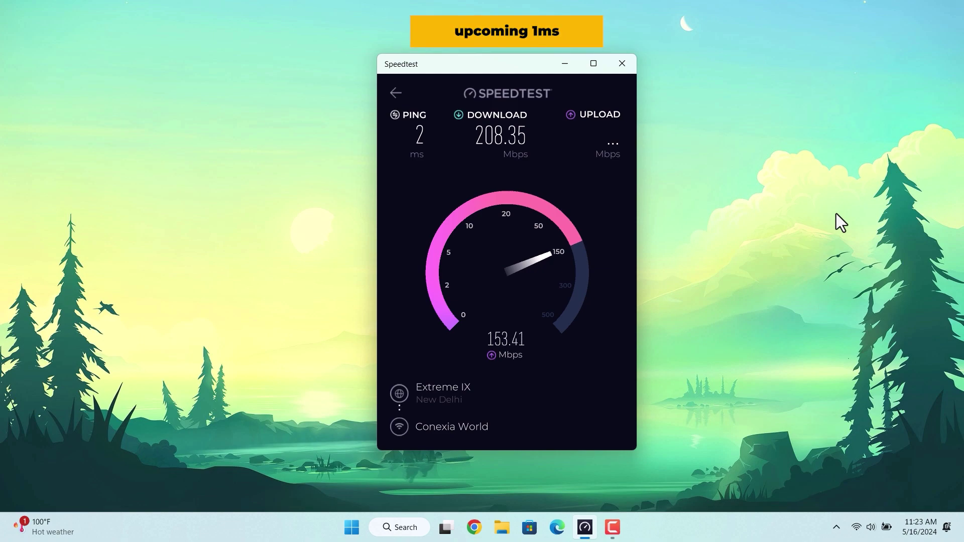
{"action": "left_click", "coordinate": [623, 64]}
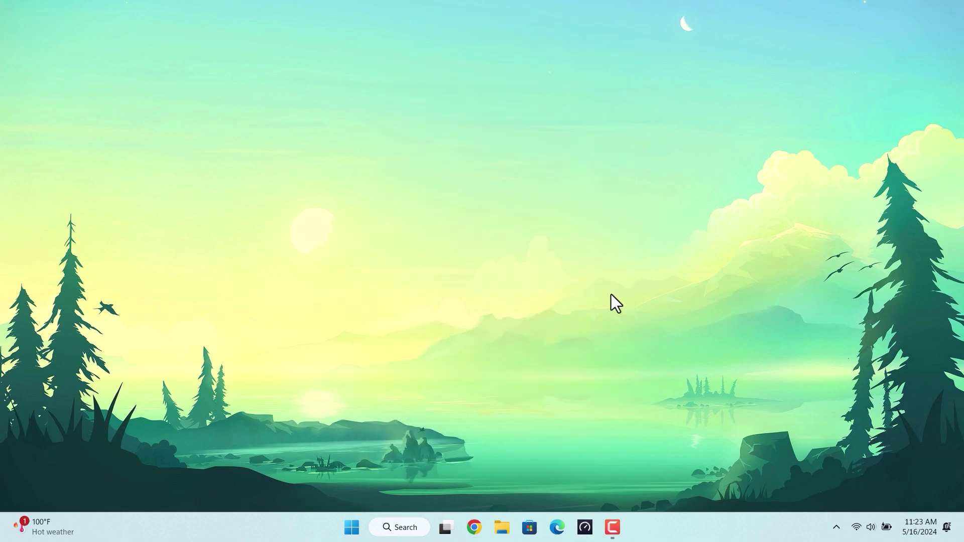